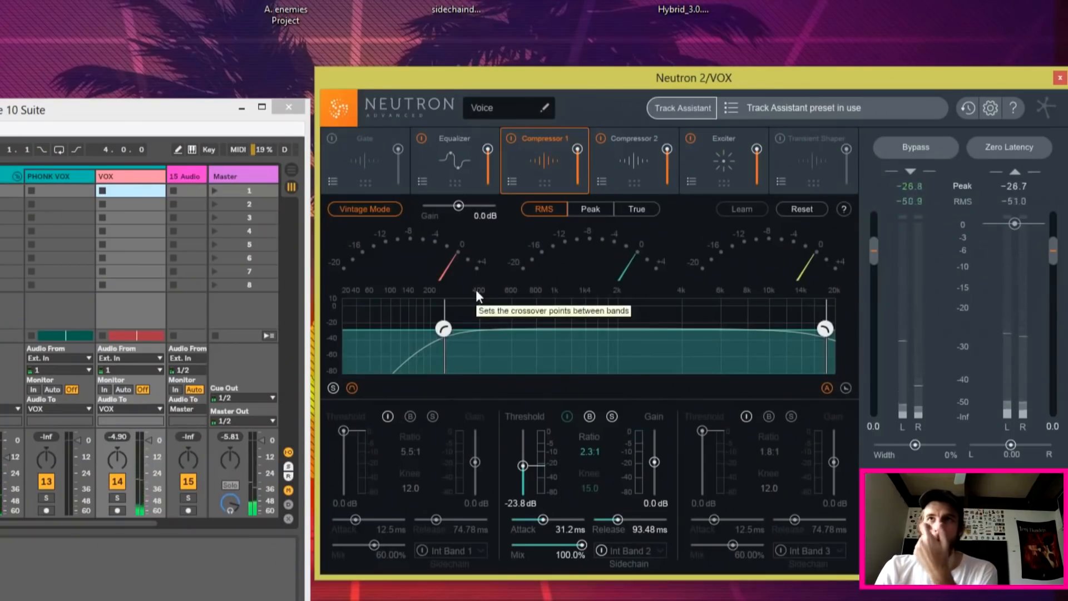
Open the Exciter module in the VOX track's Neutron 2 and switch it off.
left_click(686, 141)
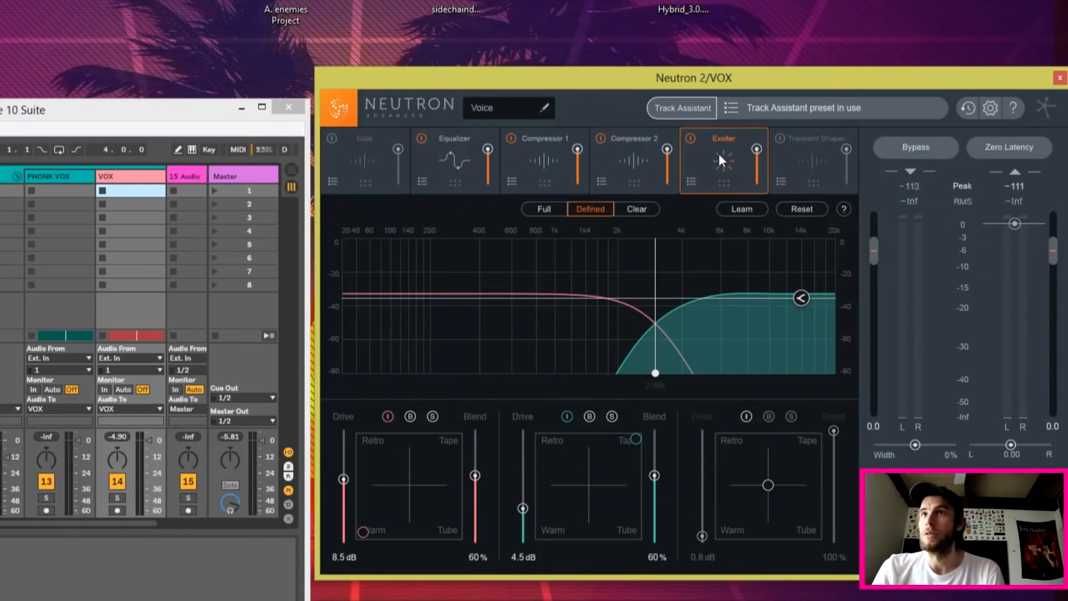
left_click(691, 137)
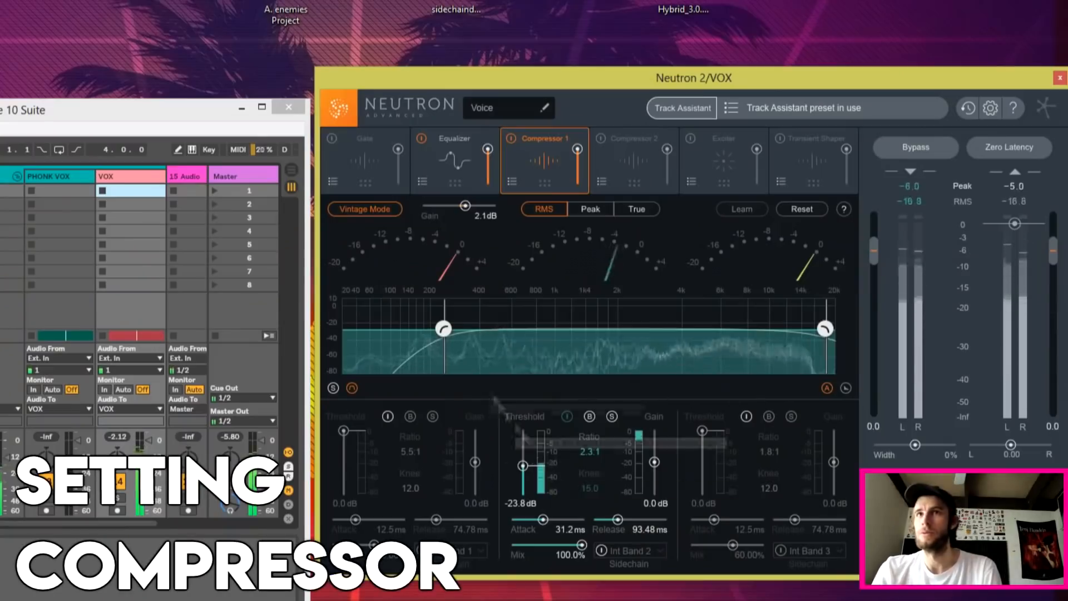
Extend Compressor 1's middle band down to the lowest frequencies at a 61.96% mix, and lower Compressor 2's mix to nearly zero.
left_click_drag(444, 324, 350, 329)
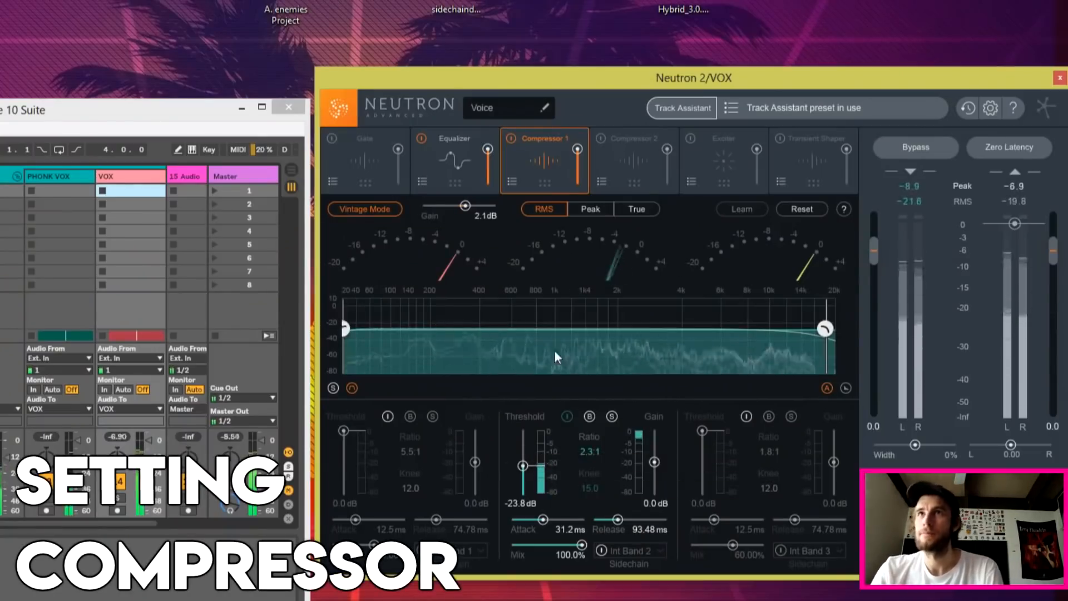
mouse_move(581, 545)
left_mouse_down()
mouse_move(545, 548)
mouse_move(572, 545)
left_mouse_up()
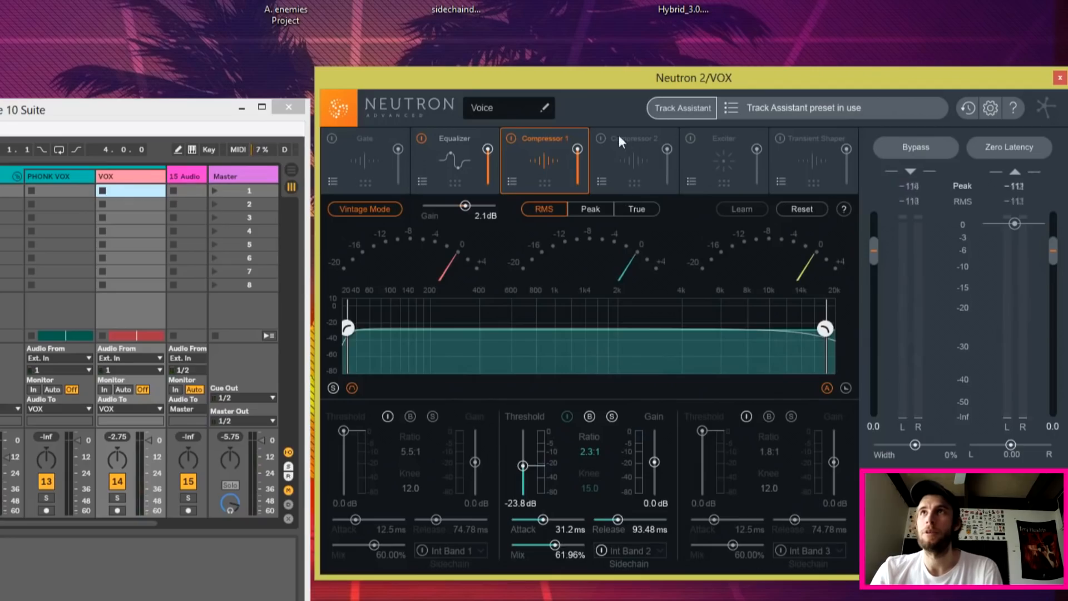
left_click(625, 164)
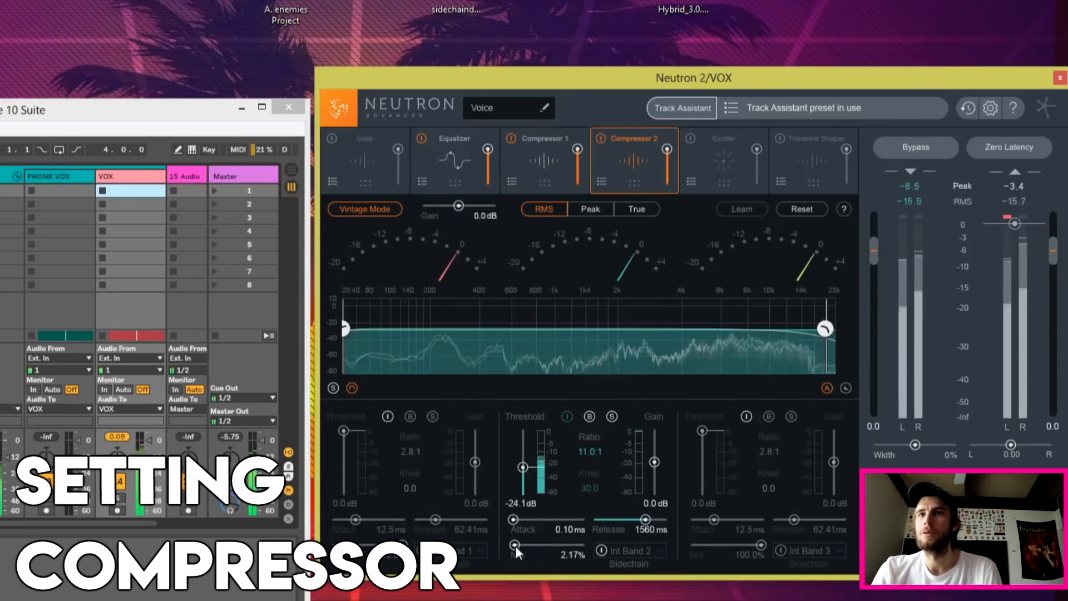
left_click_drag(515, 546, 512, 546)
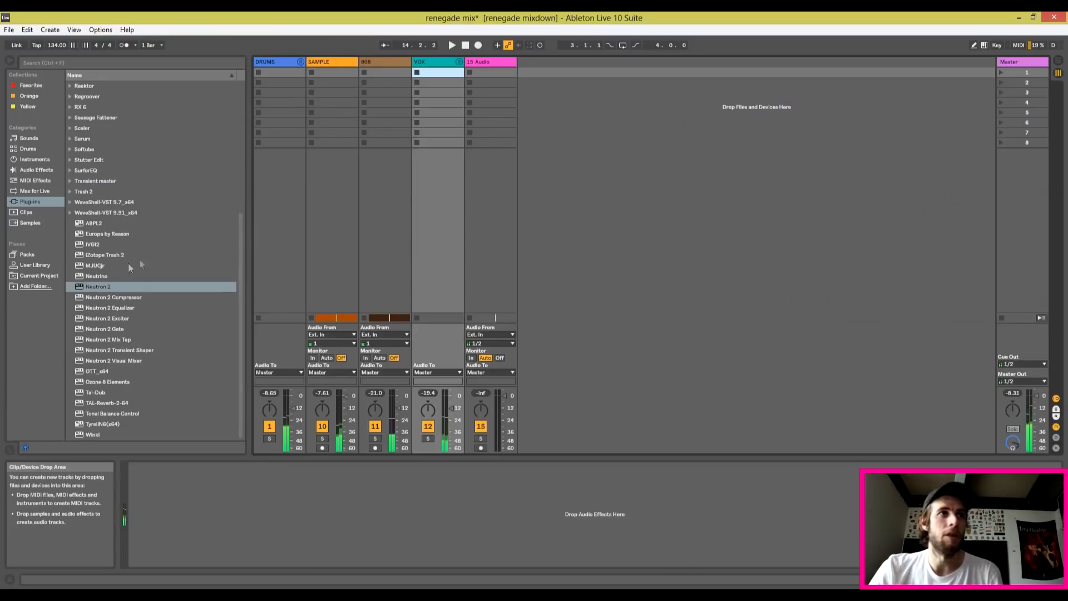
Add Neutron 2 Compressor after Neutron 2 on the VOX track and dismiss its preset manager.
left_click_drag(109, 301, 116, 300)
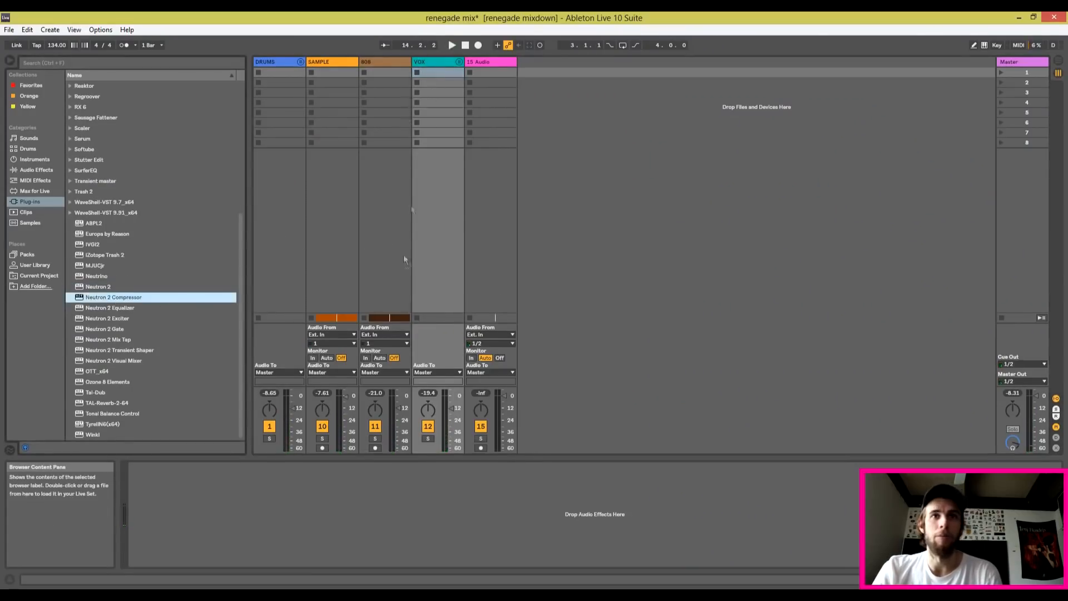
left_click_drag(296, 499, 299, 500)
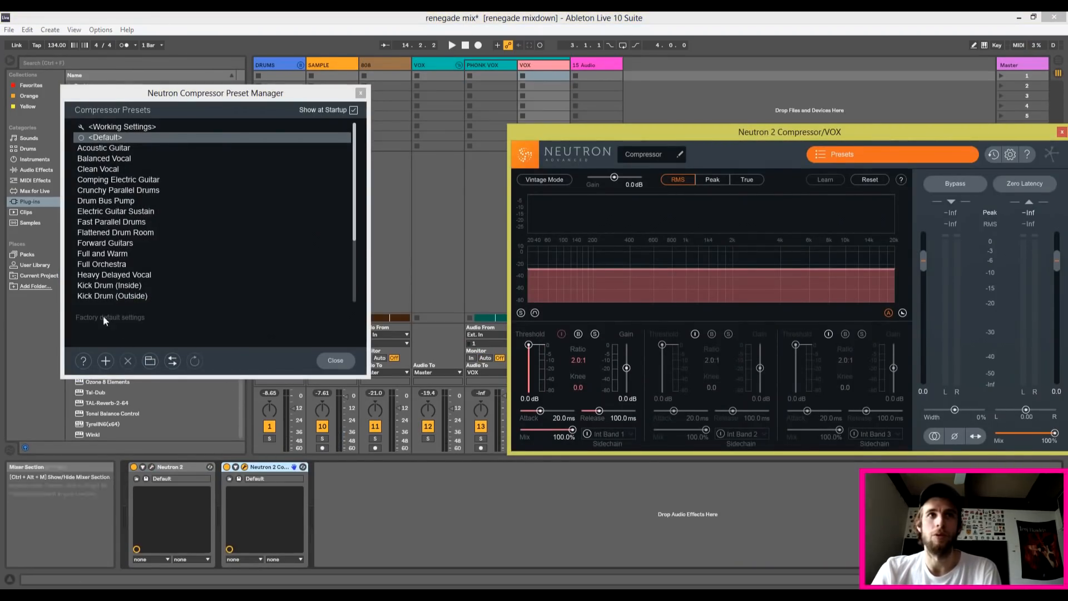
left_click(335, 361)
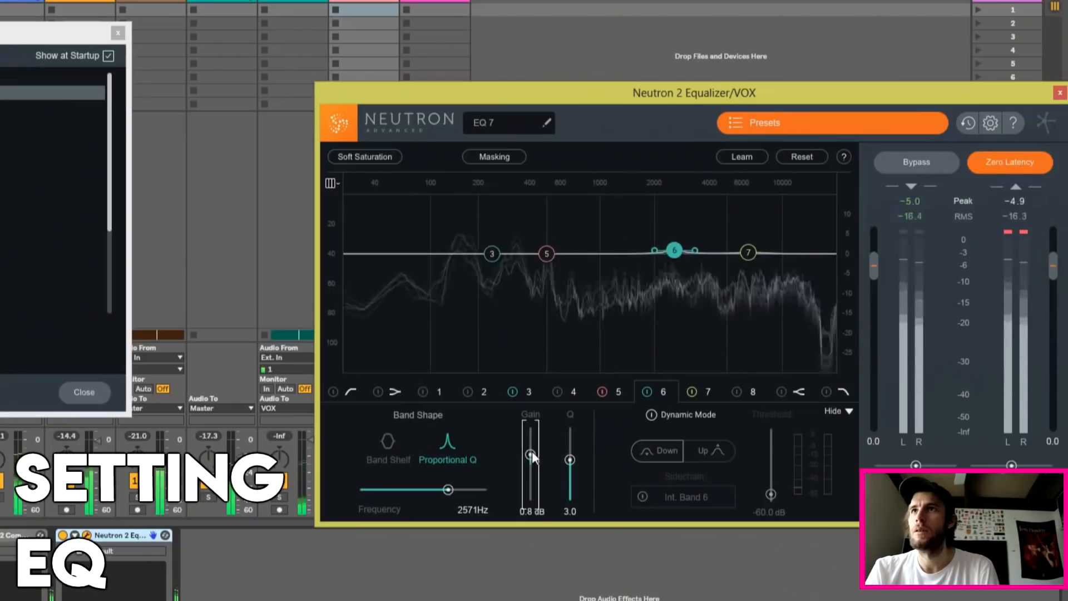
Sweep equalizer band 6 to about 3305 Hz with a 15 dB boost and a Q of 0.8, and pull its gain back down.
left_click_drag(570, 460, 571, 457)
left_click_drag(448, 489, 452, 489)
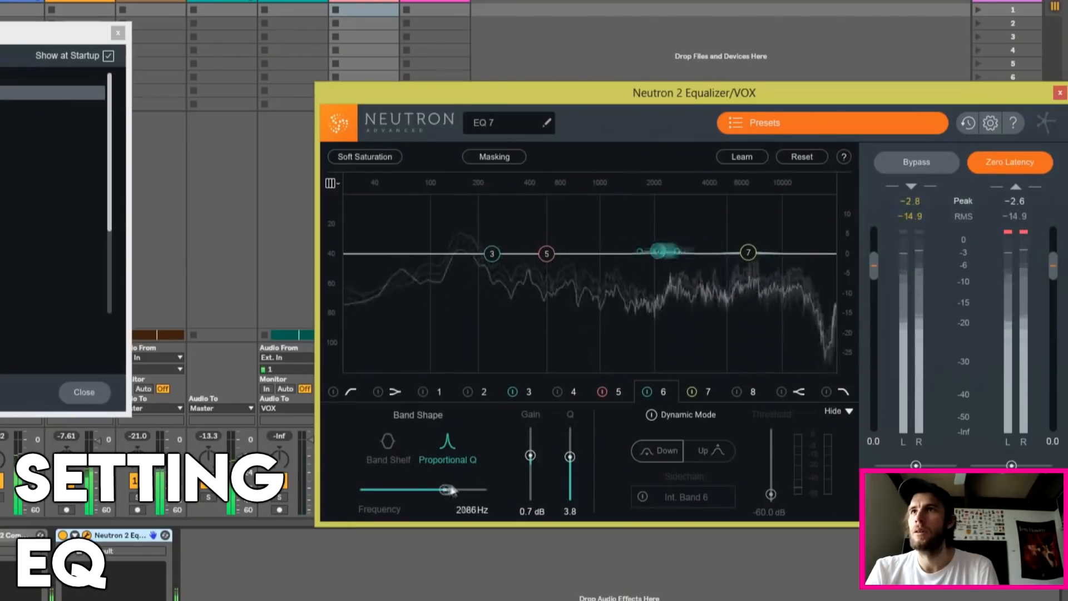
left_click_drag(534, 435, 531, 429)
left_click_drag(571, 457, 571, 475)
left_click_drag(449, 489, 466, 506)
scroll(465, 506, "down", 3)
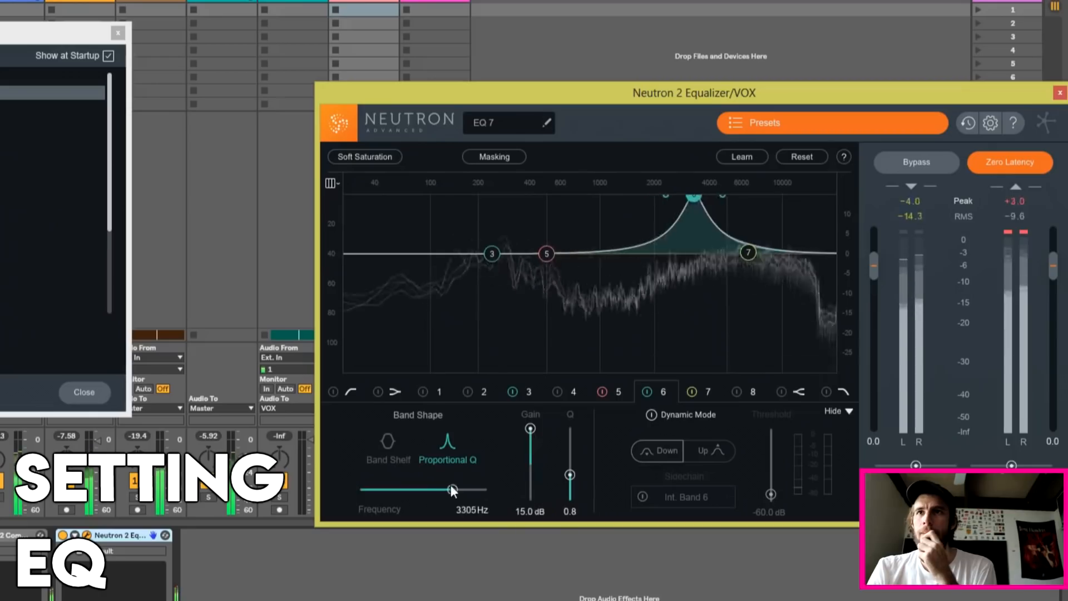
left_click_drag(531, 429, 530, 459)
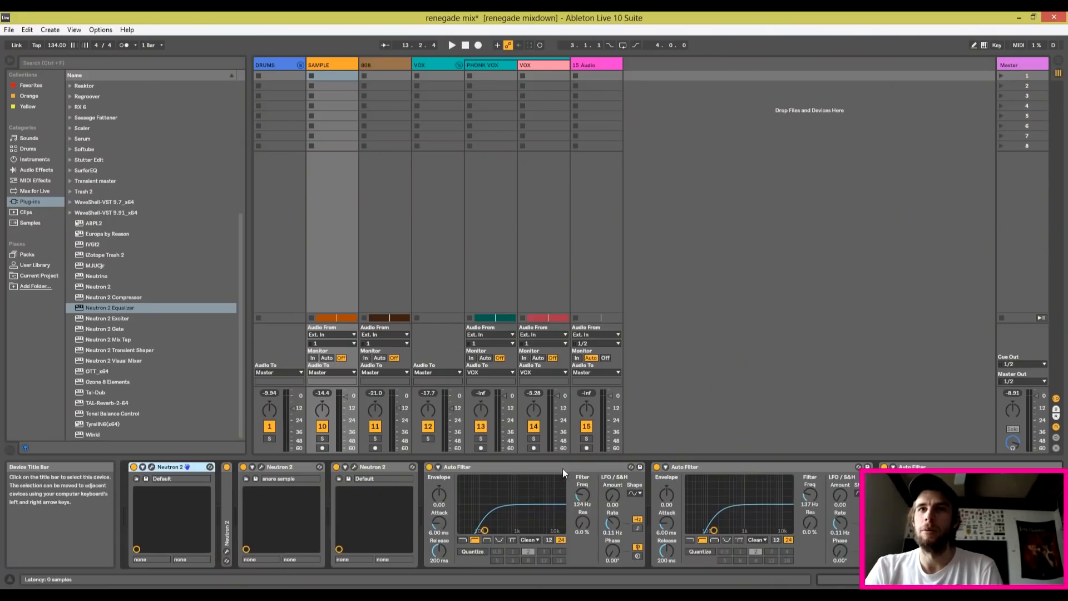
Collapse the three Auto Filter devices on the SAMPLE track and add another Neutron 2 at the end of its chain.
double_click(563, 469)
double_click(562, 469)
double_click(566, 467)
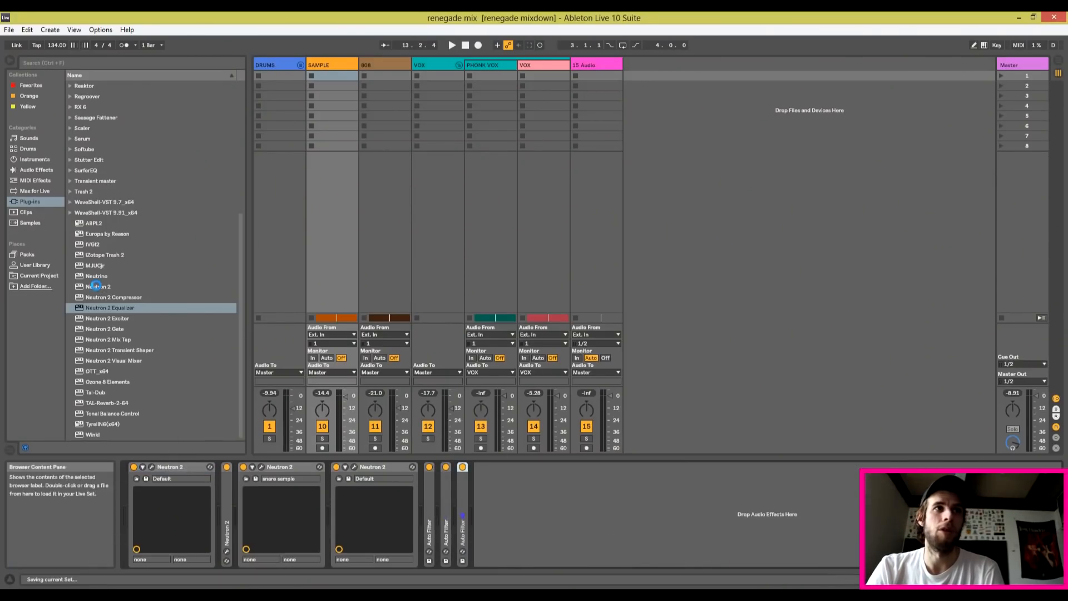
double_click(99, 288)
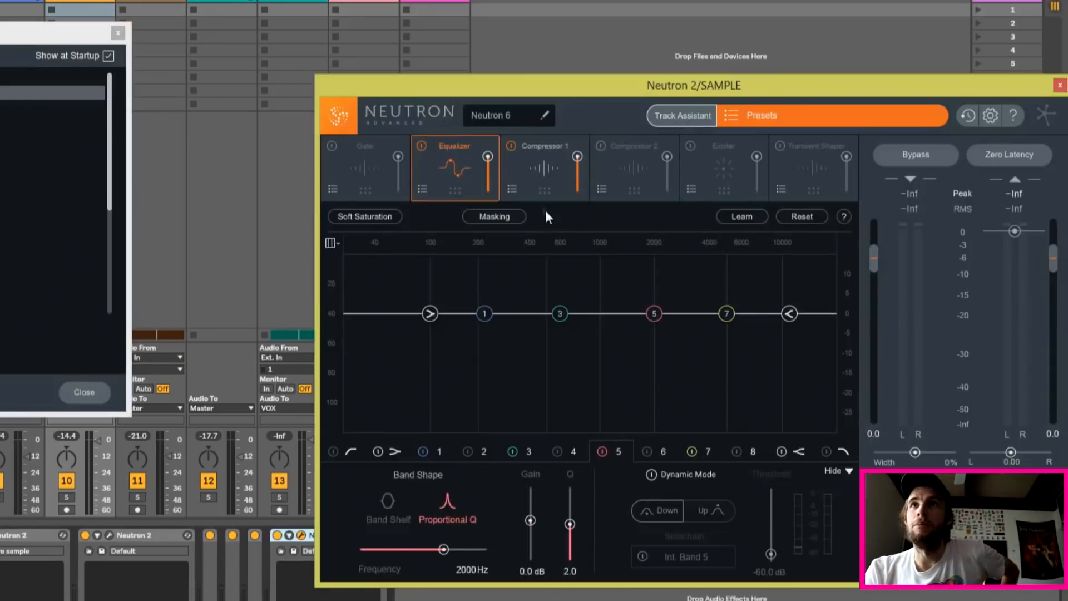
Turn on Masking in the SAMPLE equalizer and choose Voice as the track to compare against.
left_click(504, 220)
left_click(587, 217)
scroll(603, 385, "down", 3)
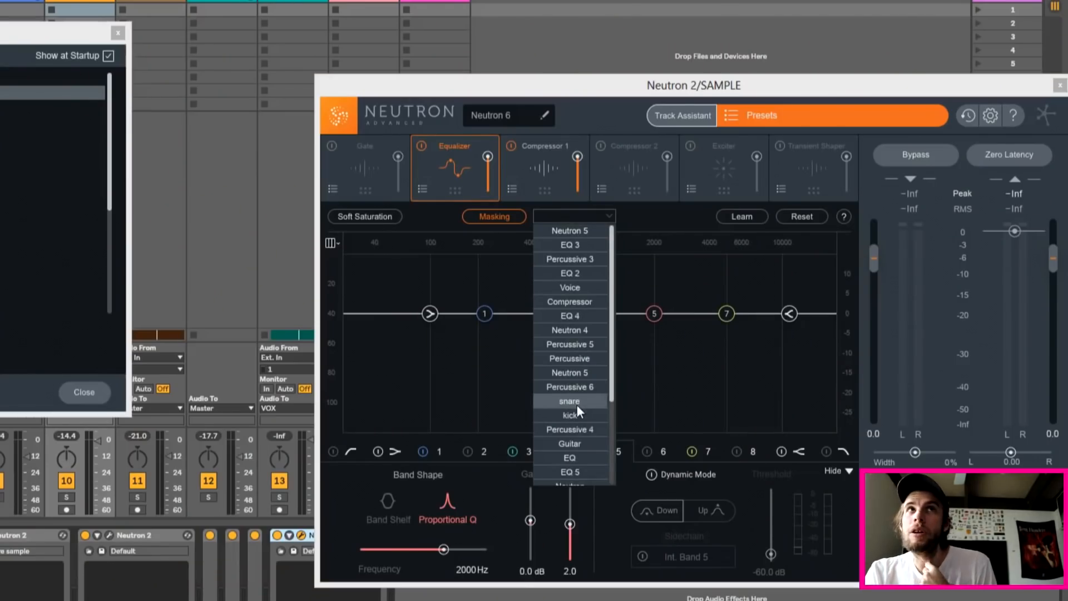
scroll(577, 412, "down", 3)
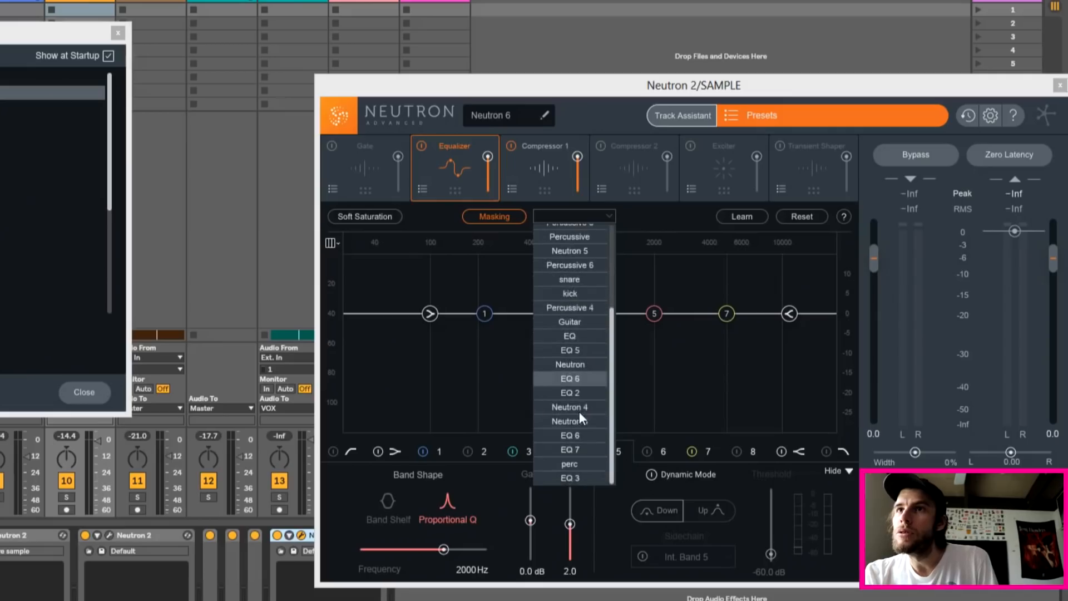
scroll(589, 465, "up", 3)
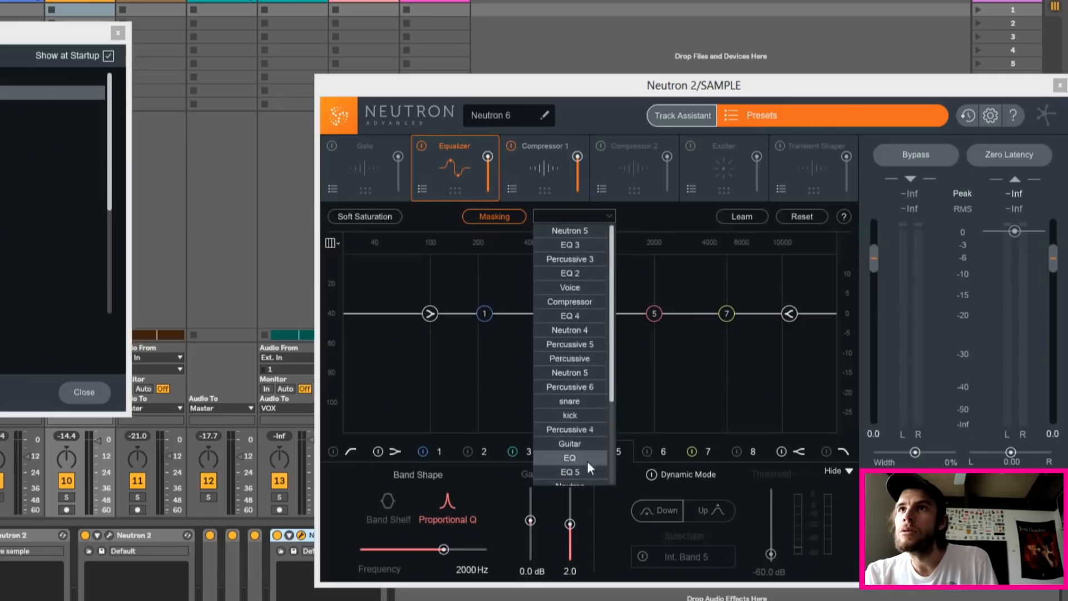
left_click(573, 287)
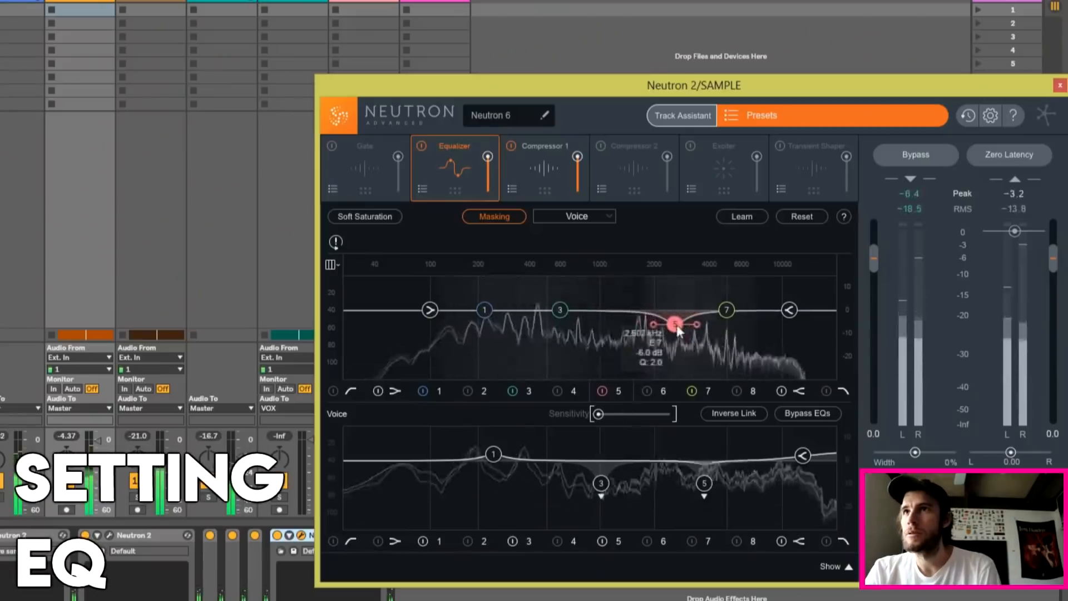
Place small cuts with SAMPLE equalizer bands 5, 7 and 3 at about 4000, 1800 and 800 Hz.
left_click_drag(677, 327, 708, 319)
left_click_drag(727, 311, 645, 317)
left_click_drag(560, 310, 581, 321)
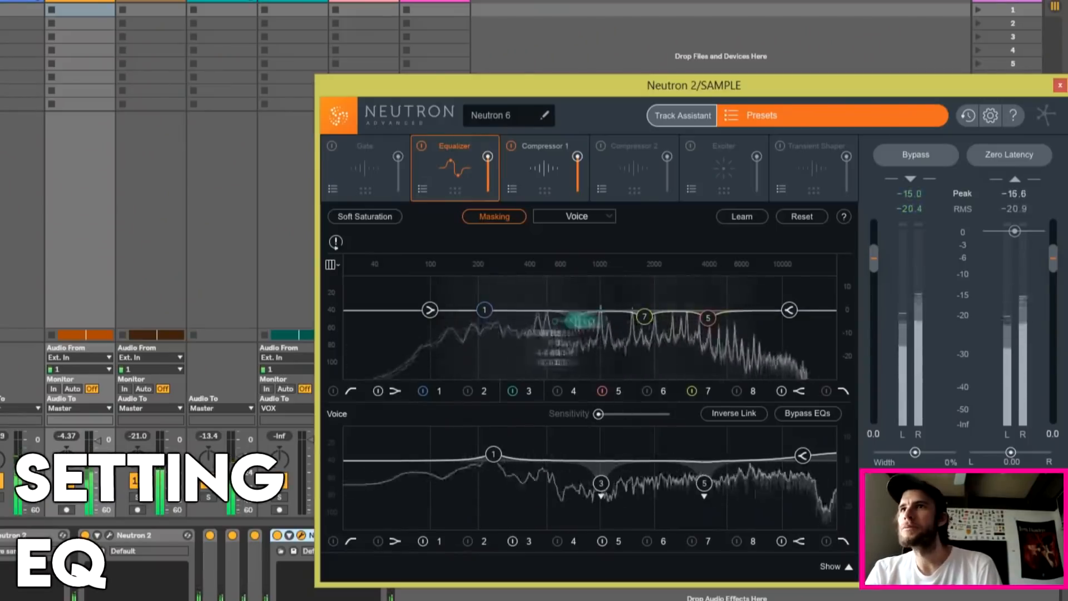
Switch off the SAMPLE equalizer's high shelf band and run its Learn function.
left_click(781, 391)
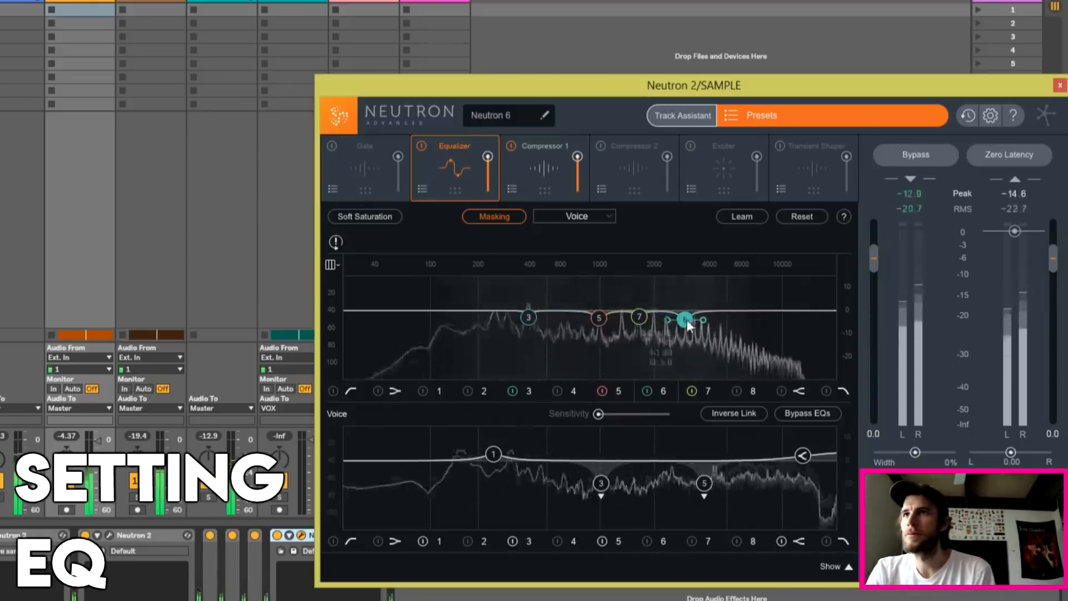
left_click(740, 216)
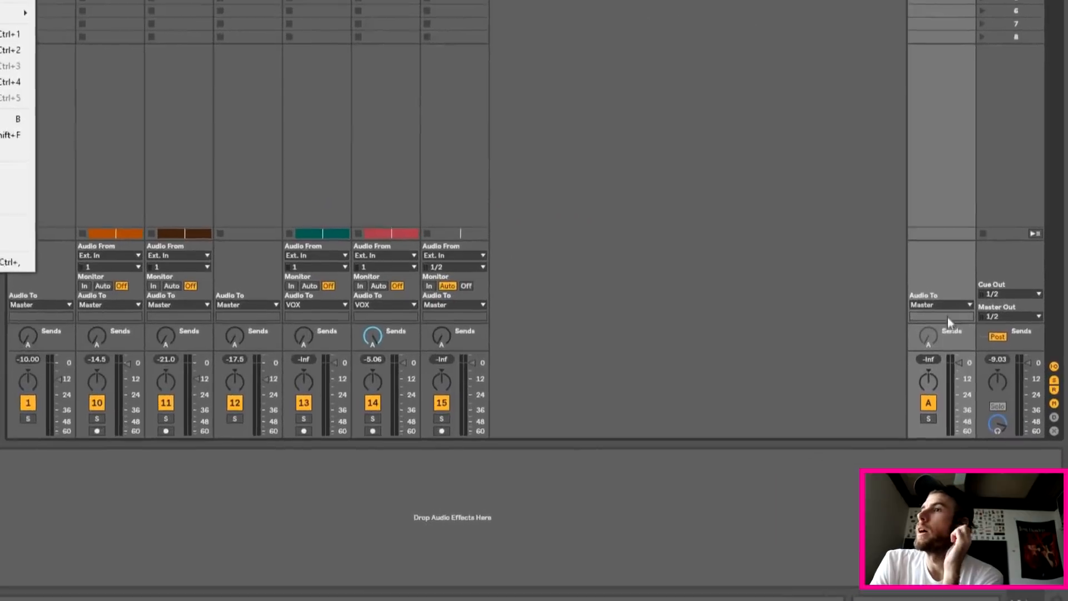
Route the output of return track A to the SAMPLE track.
left_click(929, 266)
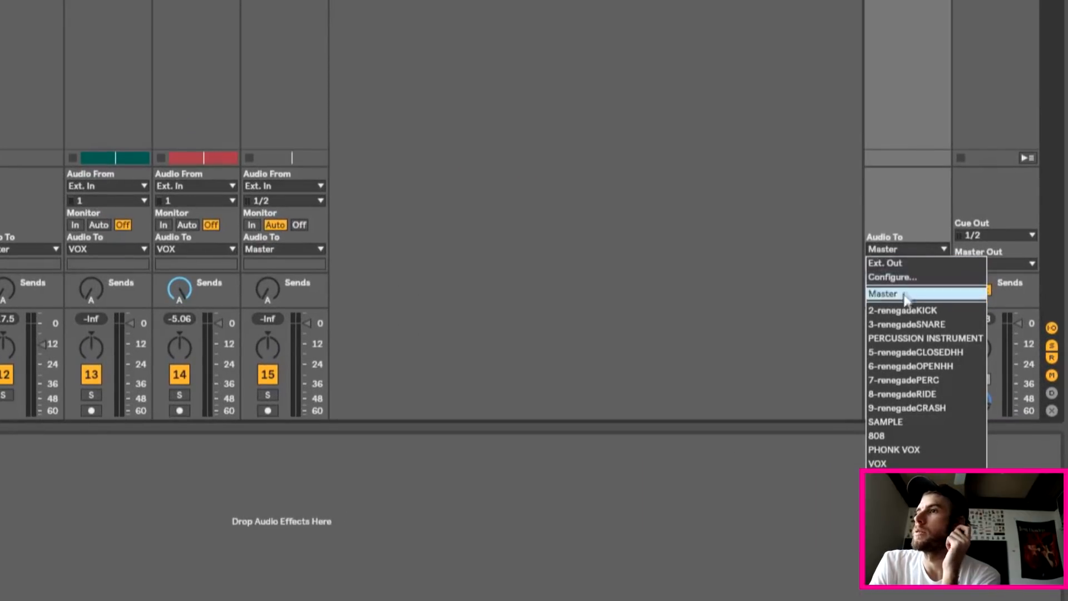
left_click(916, 423)
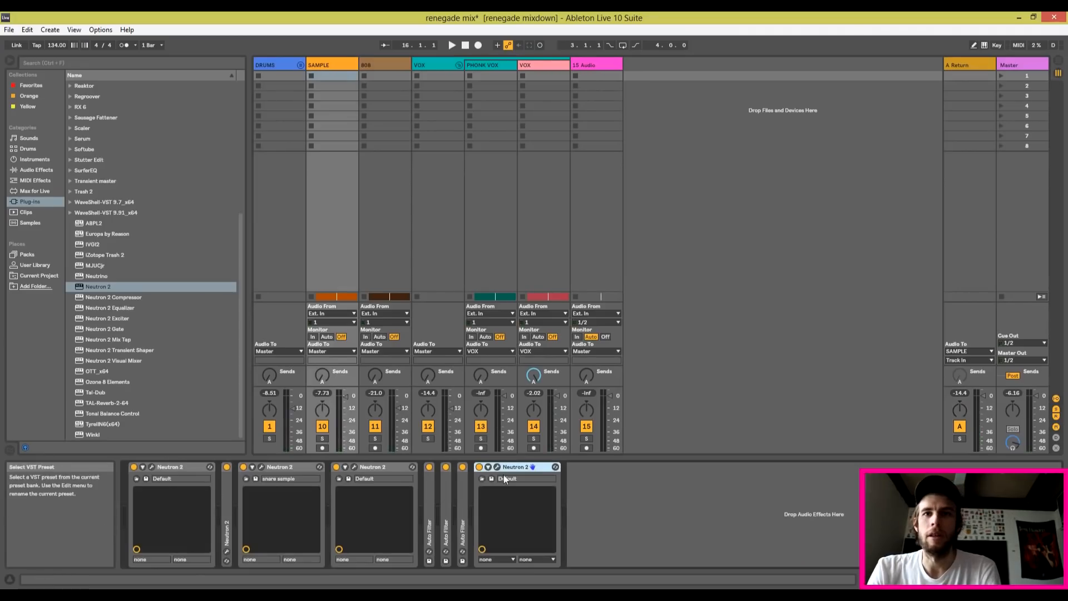
Reopen the last Neutron 2 on the SAMPLE track and start playback to check the sidechained dynamic EQ band.
left_click(499, 466)
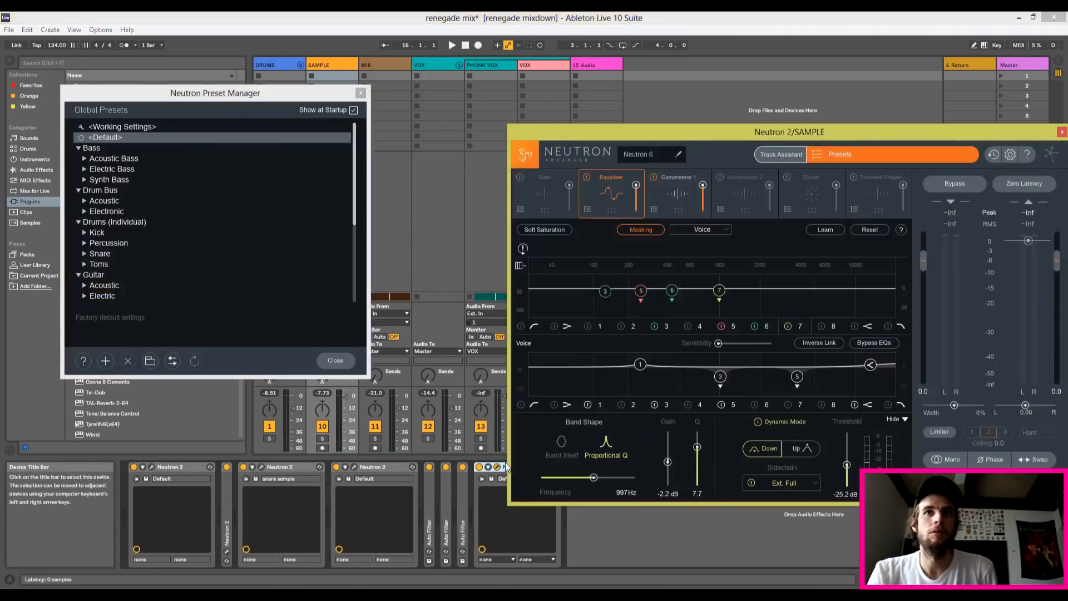
key("space")
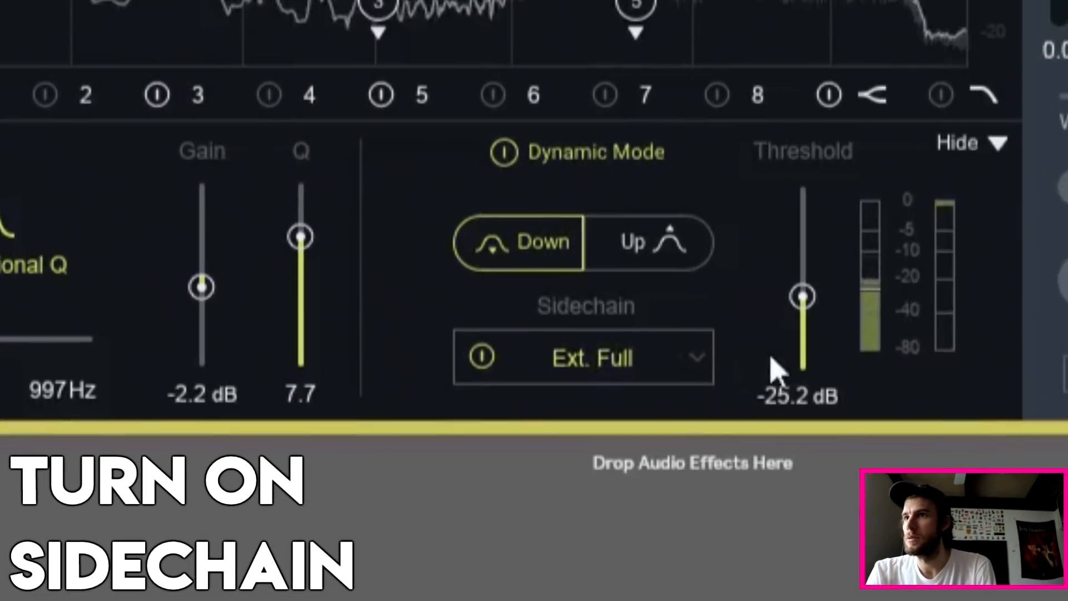